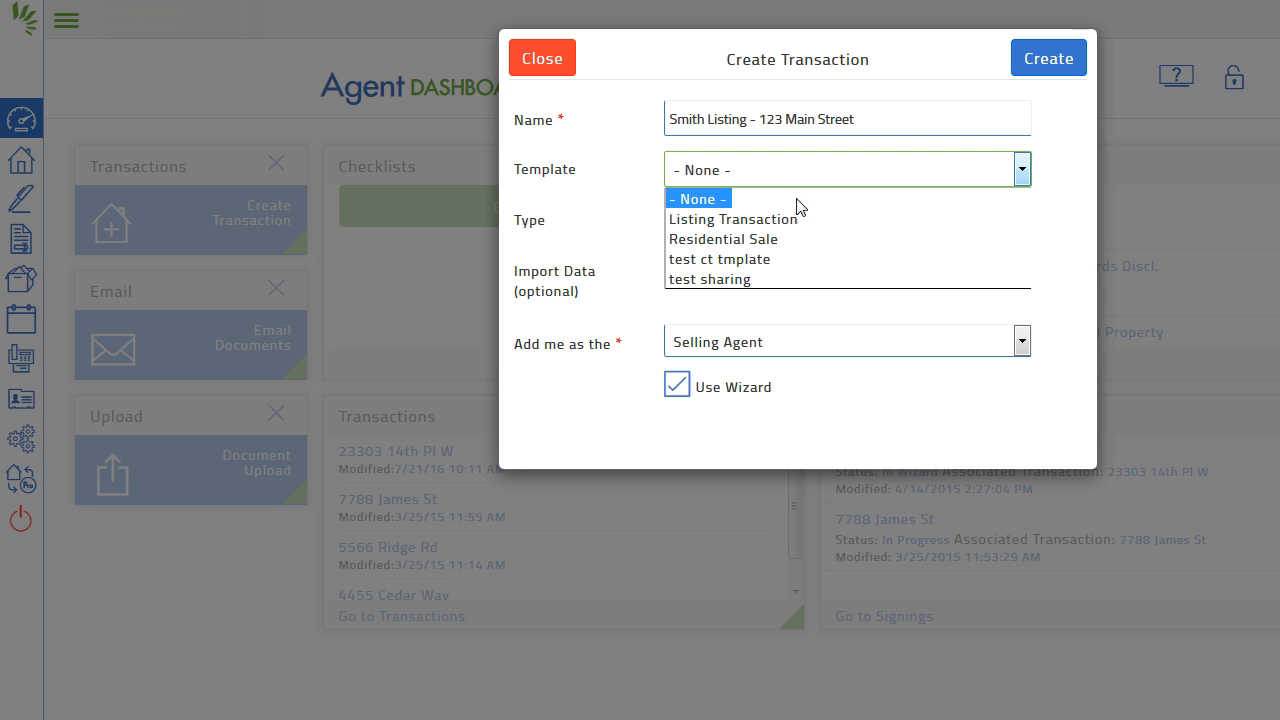
# Step: Create the transaction as a Residential Listing with no template, no data import, and yourself as Listing Agent
pyautogui.click(700, 197)
pyautogui.click(703, 200)
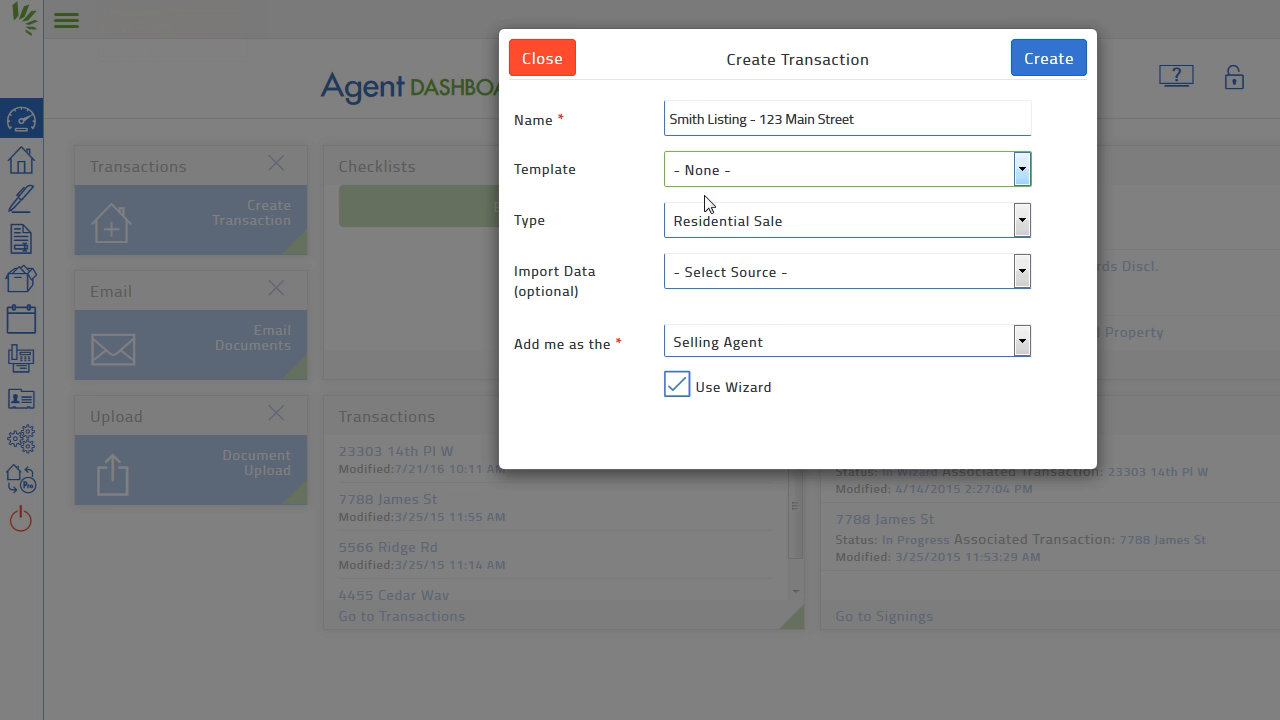
pyautogui.click(718, 221)
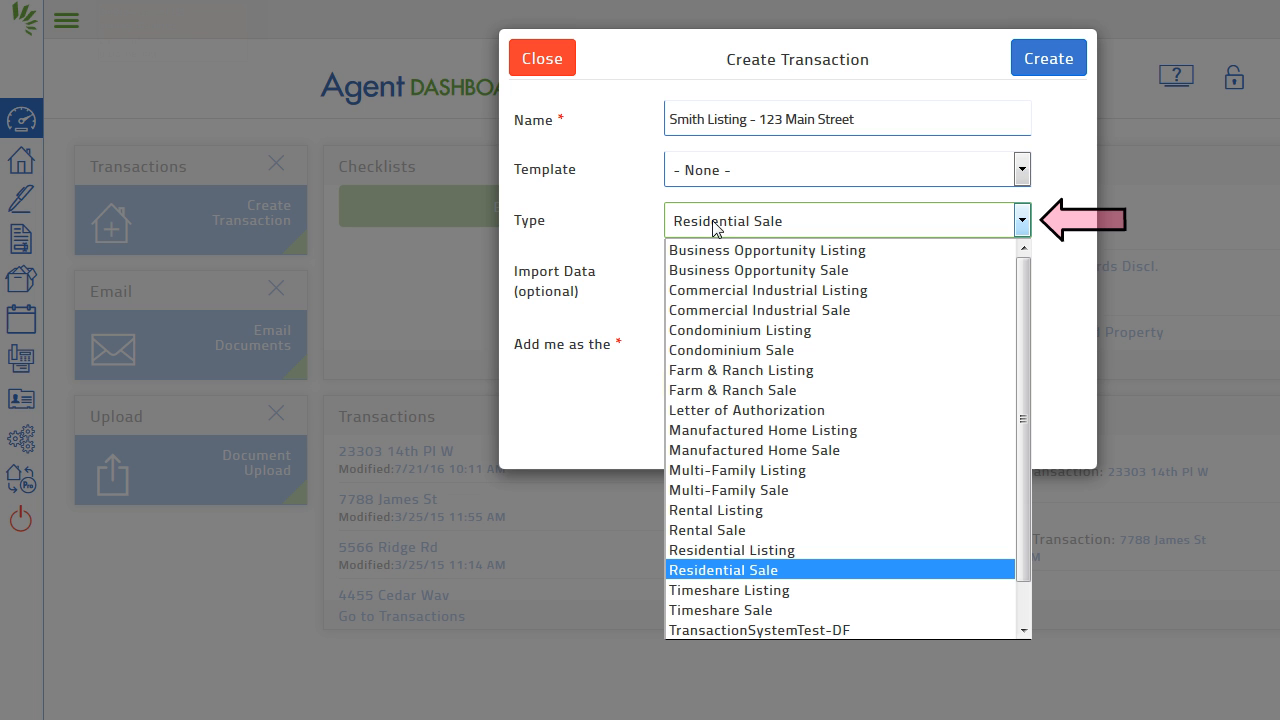
pyautogui.click(702, 551)
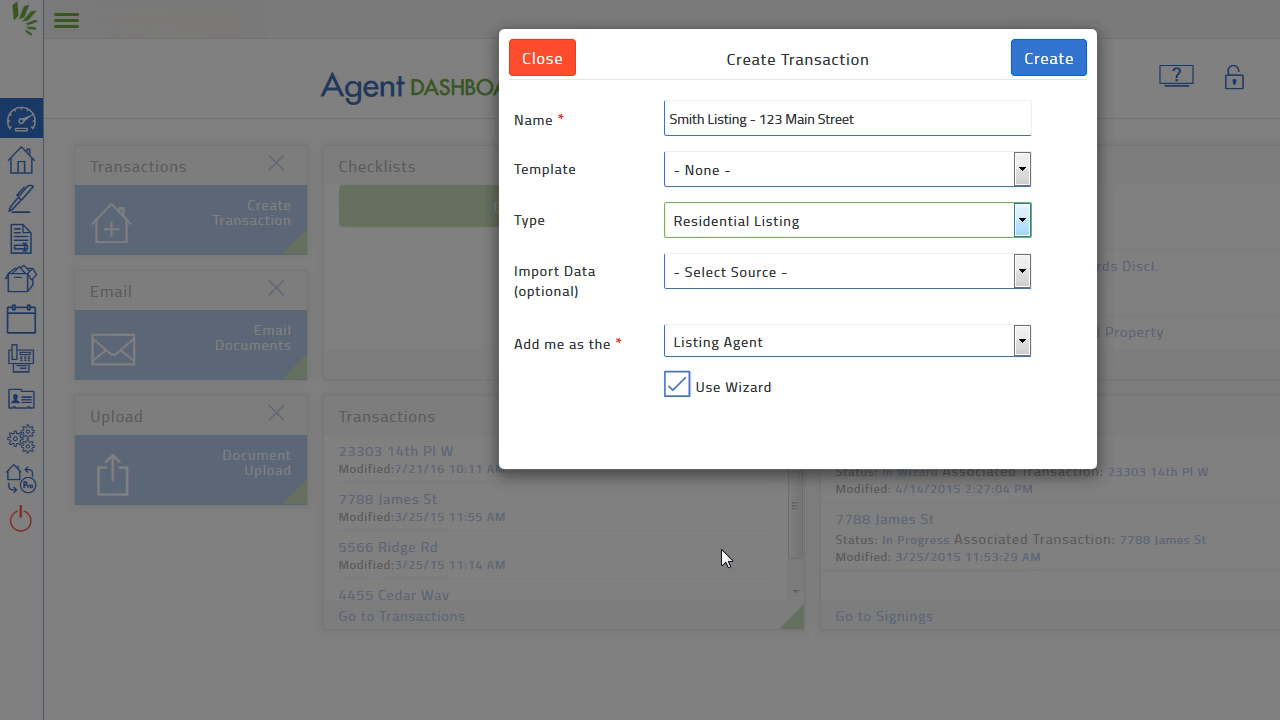
pyautogui.click(821, 279)
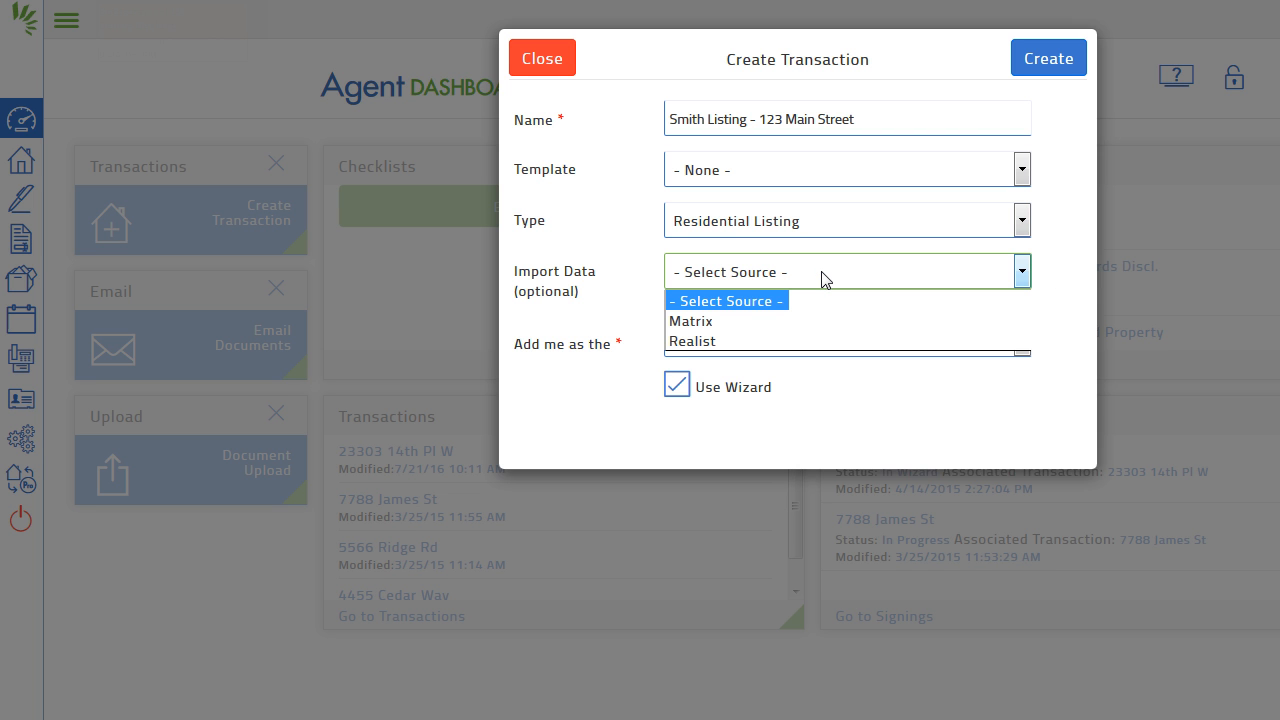
pyautogui.click(821, 272)
pyautogui.click(821, 279)
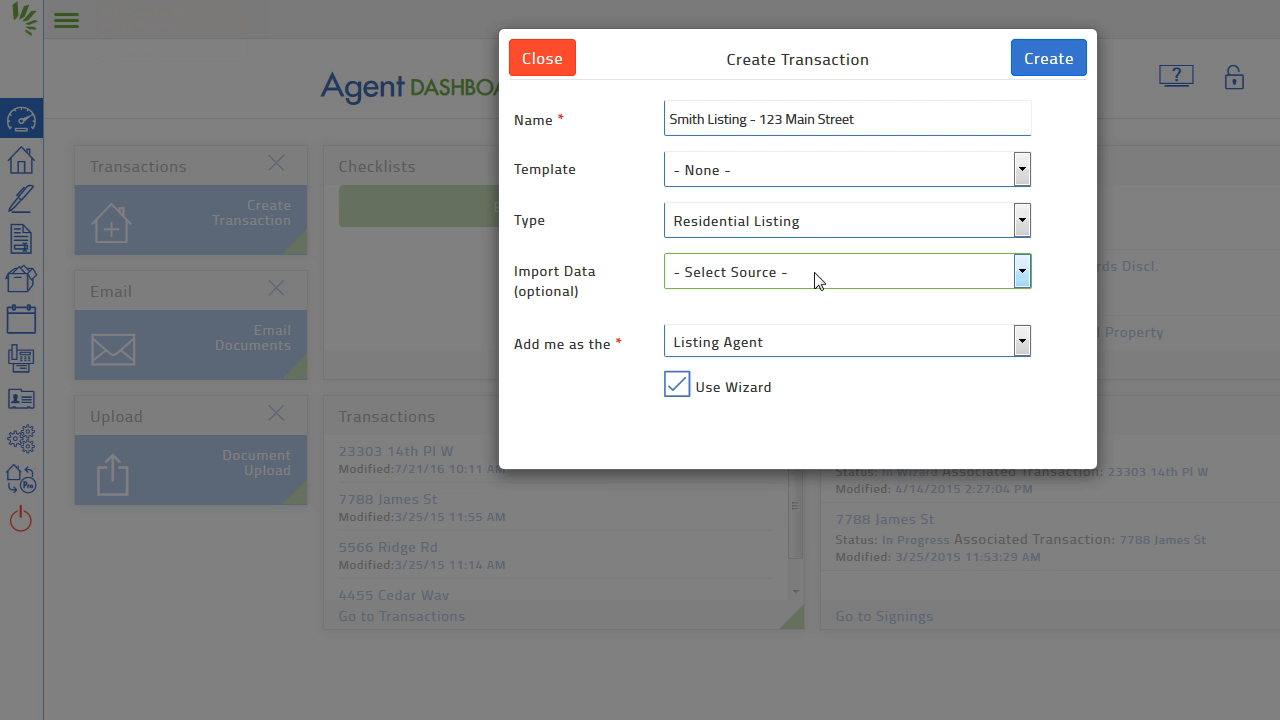
pyautogui.click(797, 340)
pyautogui.click(799, 343)
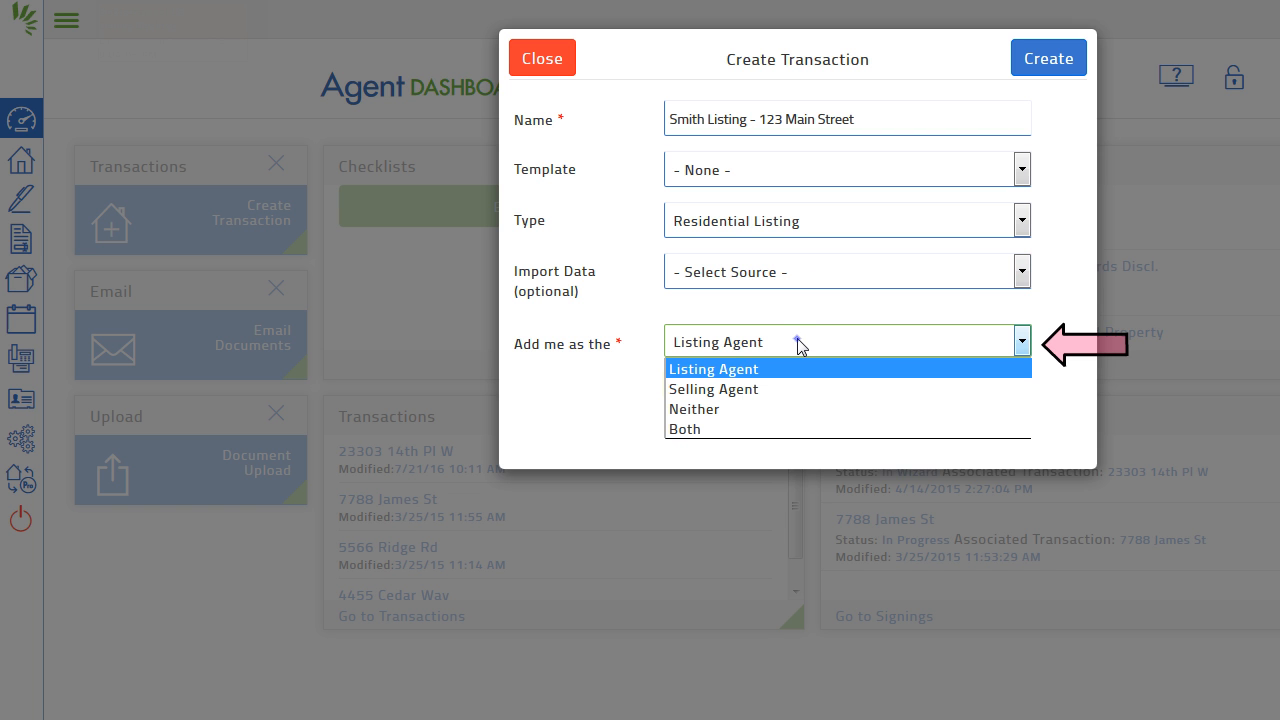
pyautogui.click(812, 344)
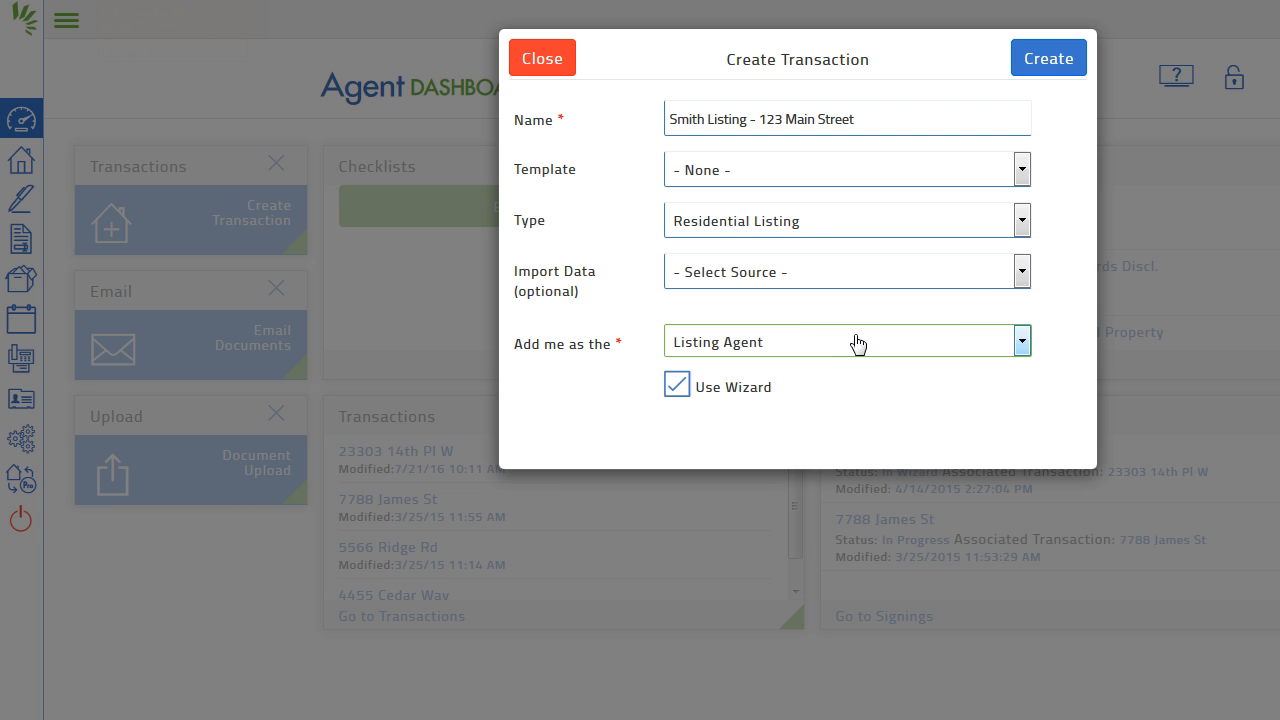
pyautogui.click(1050, 60)
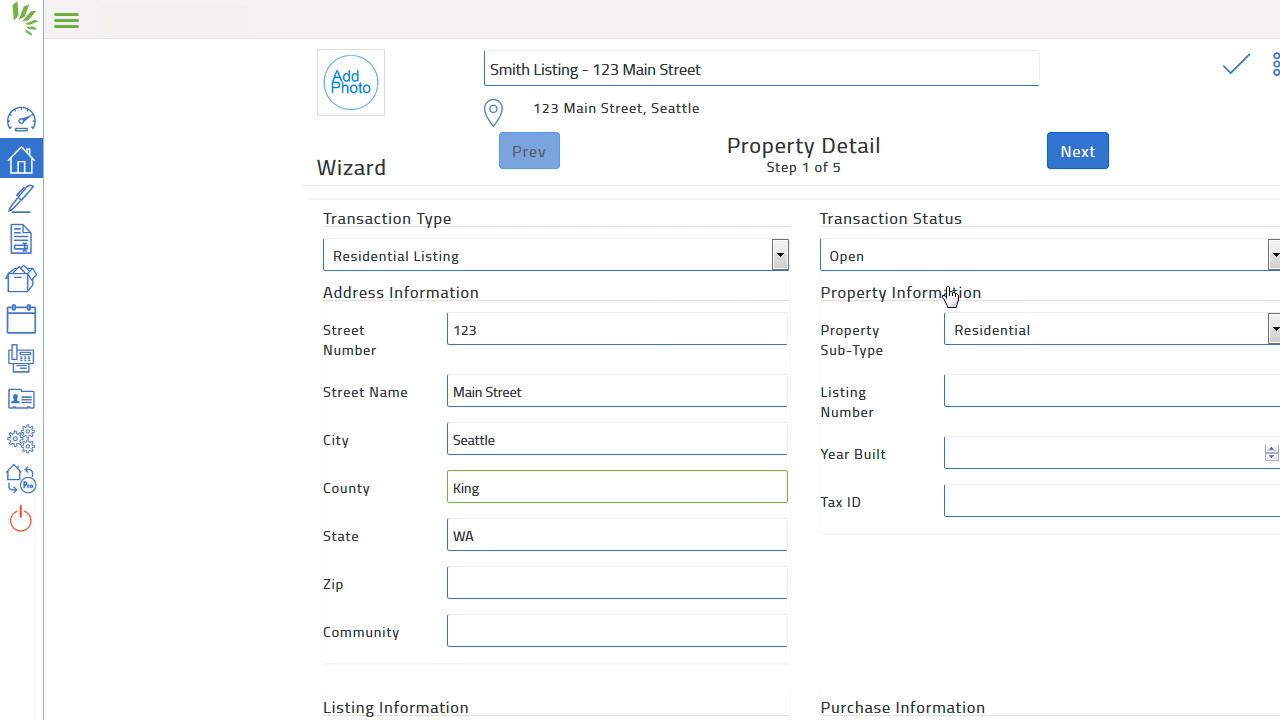
# Step: Move past the prefilled Property Detail step to Transaction Dates
pyautogui.click(1089, 164)
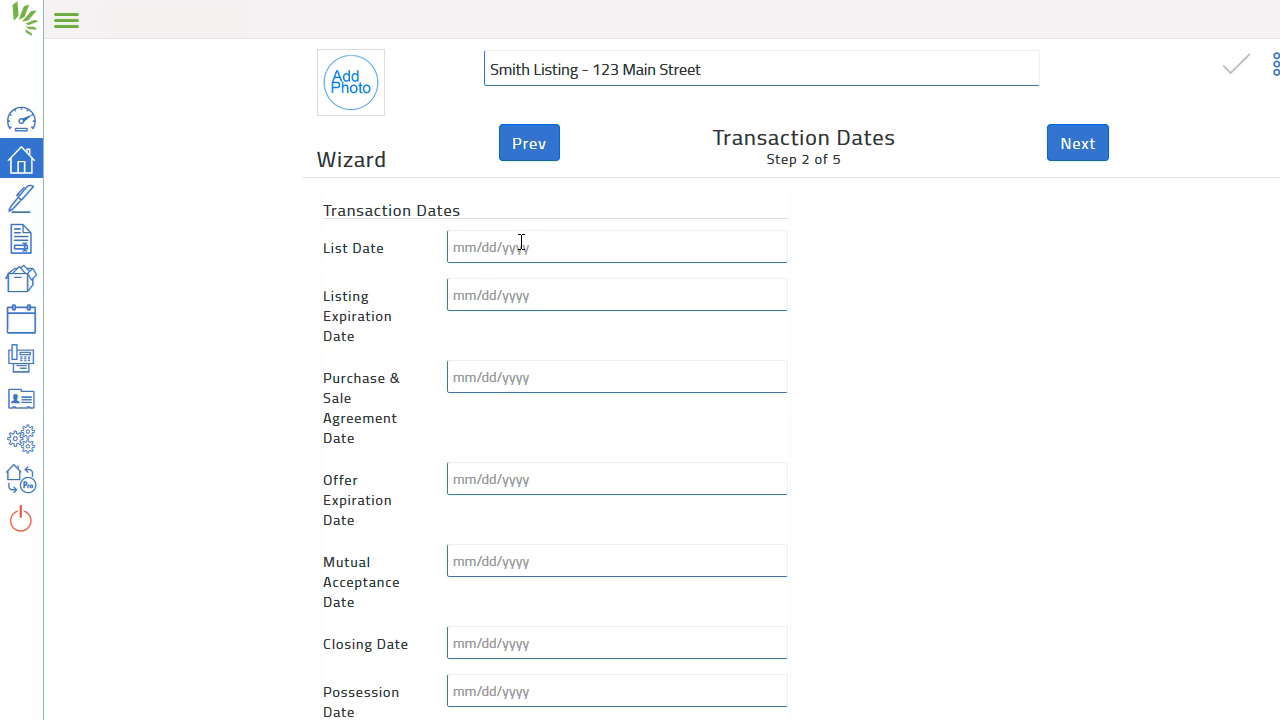
# Step: Set List Date to 07/30/2016 and Listing Expiration Date to 09/30/2016
pyautogui.click(521, 246)
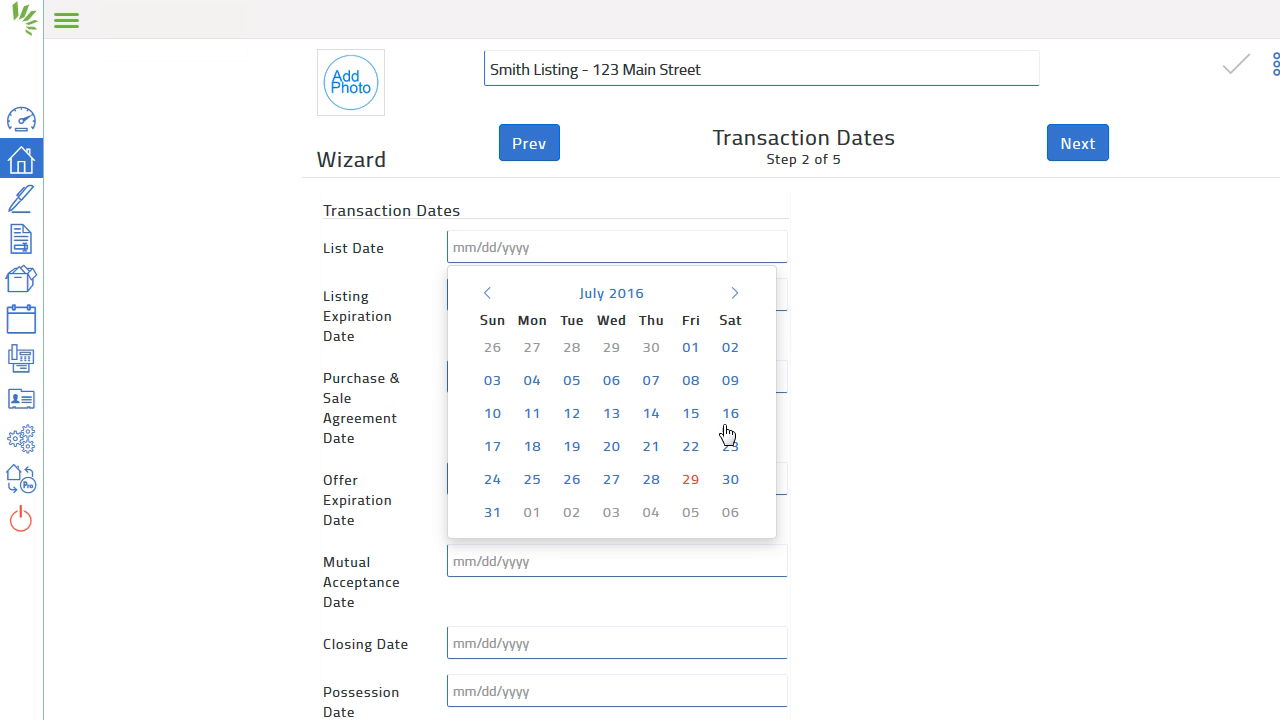
pyautogui.click(733, 480)
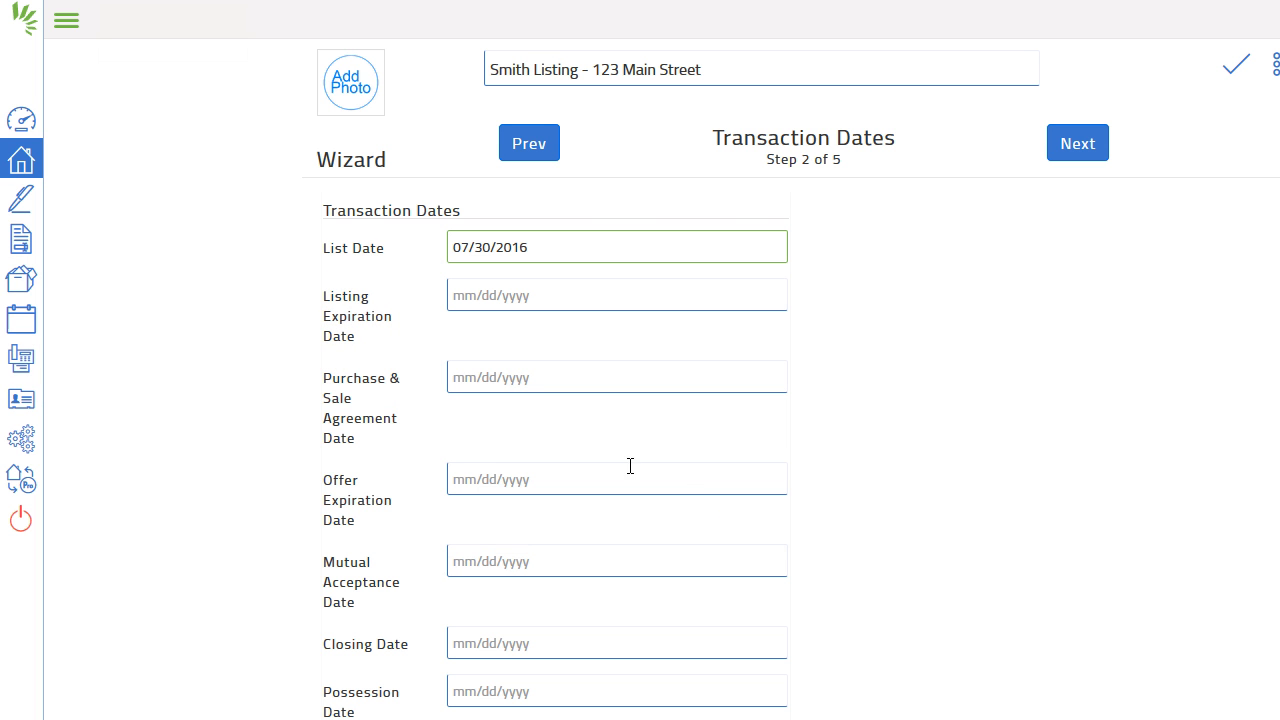
pyautogui.click(519, 295)
pyautogui.click(745, 342)
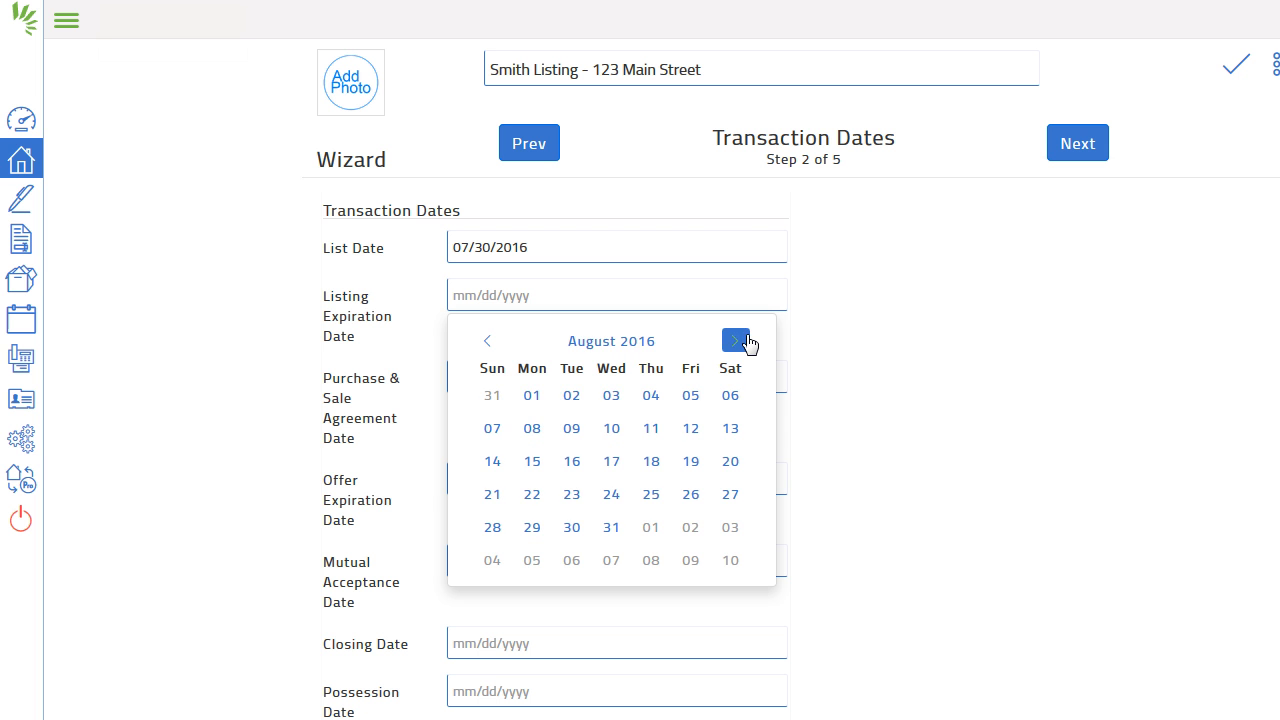
pyautogui.click(746, 342)
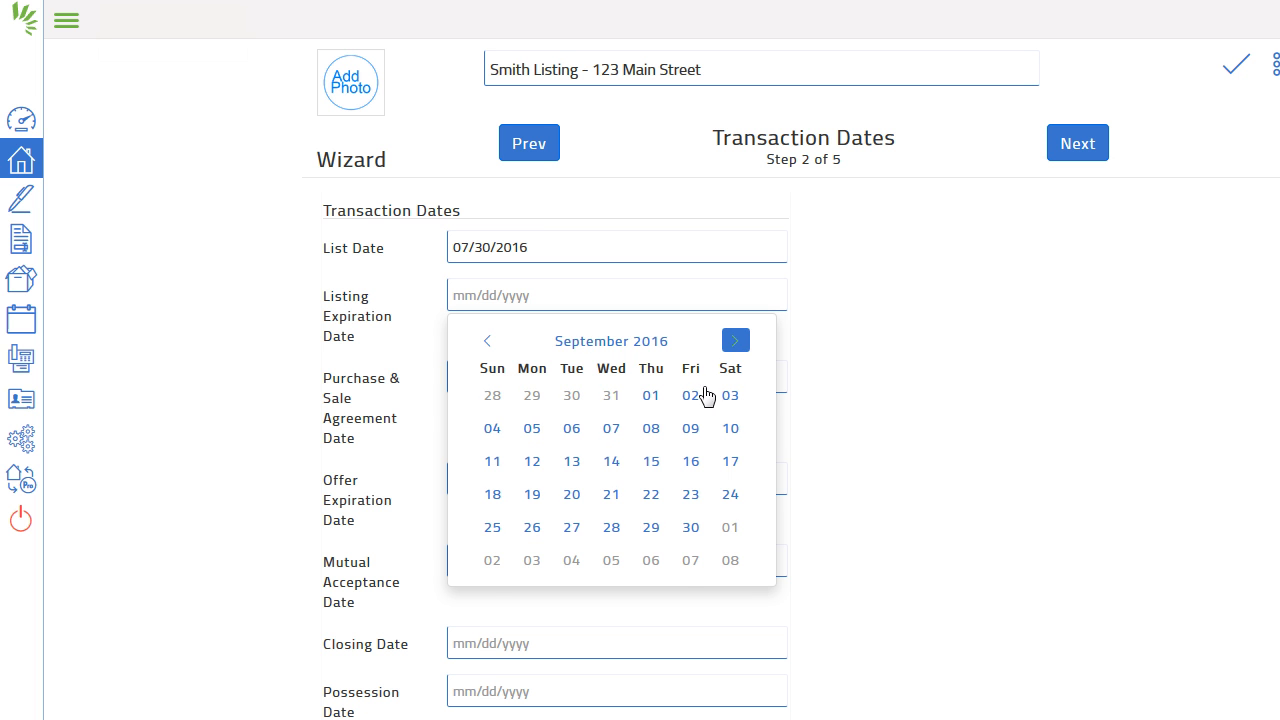
pyautogui.click(691, 527)
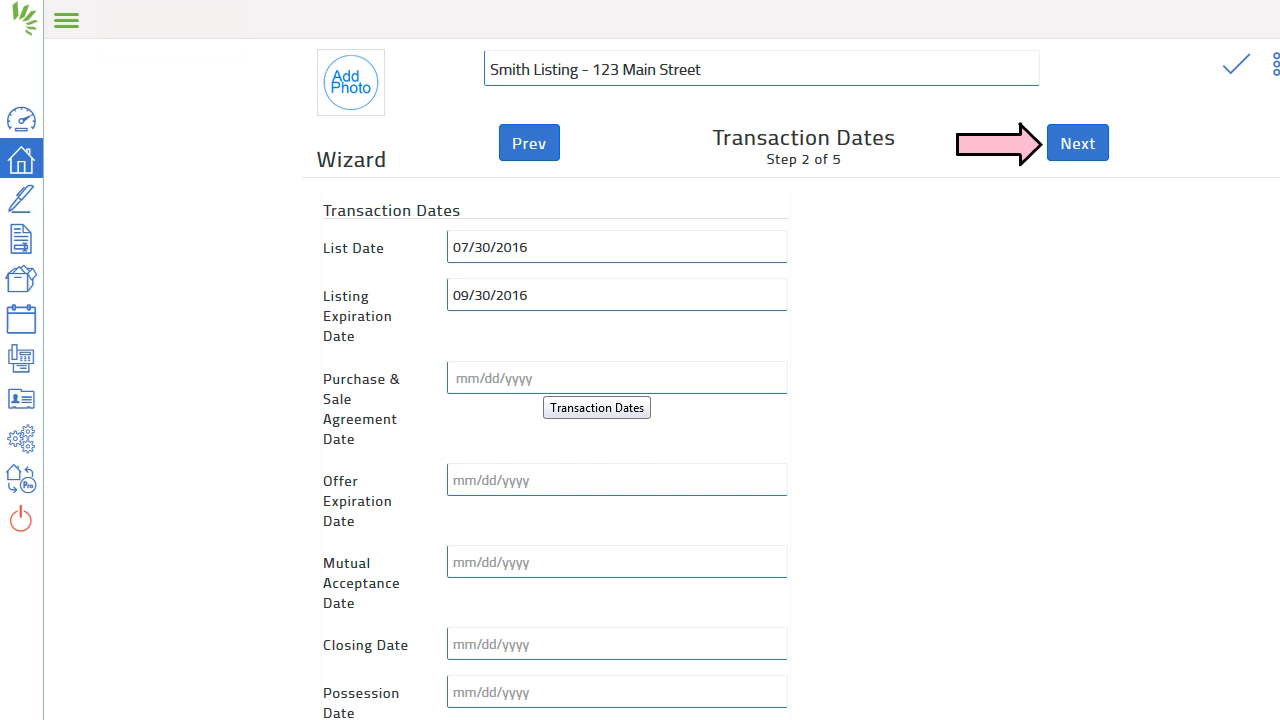
pyautogui.scroll(-2, 545, 450)
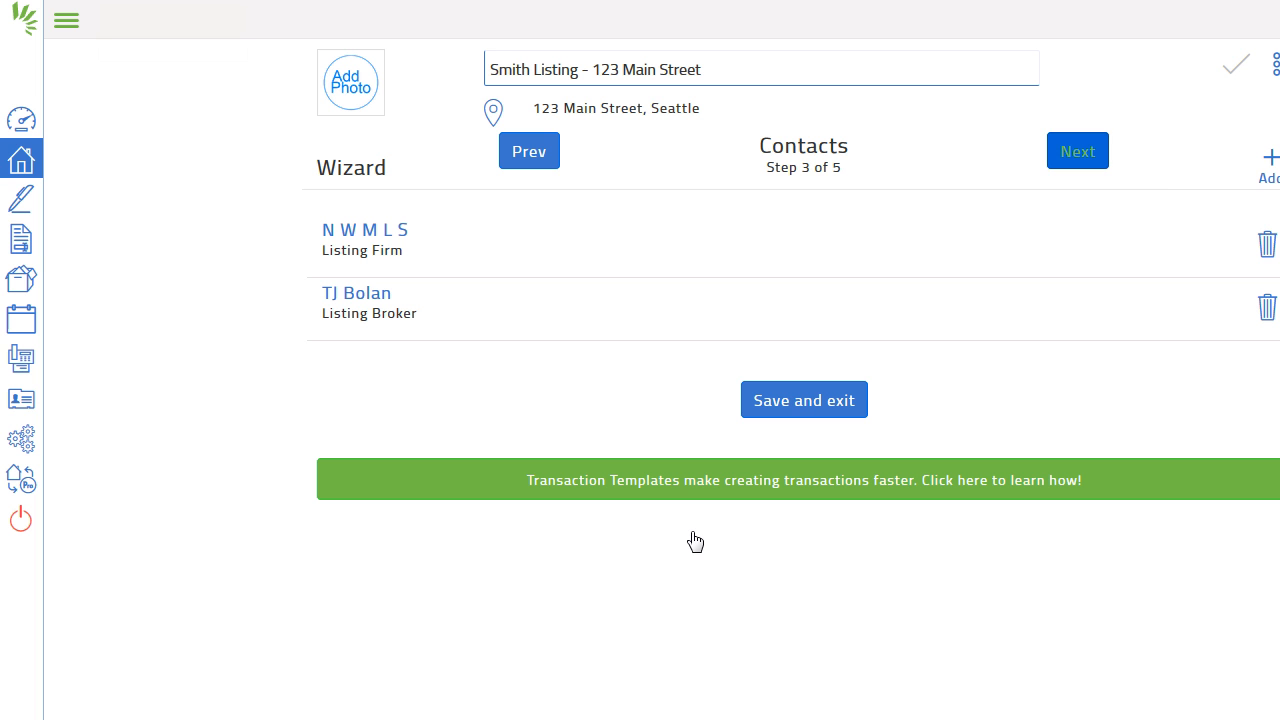
# Step: Create a new transaction contact of type Seller and save it
pyautogui.click(1268, 174)
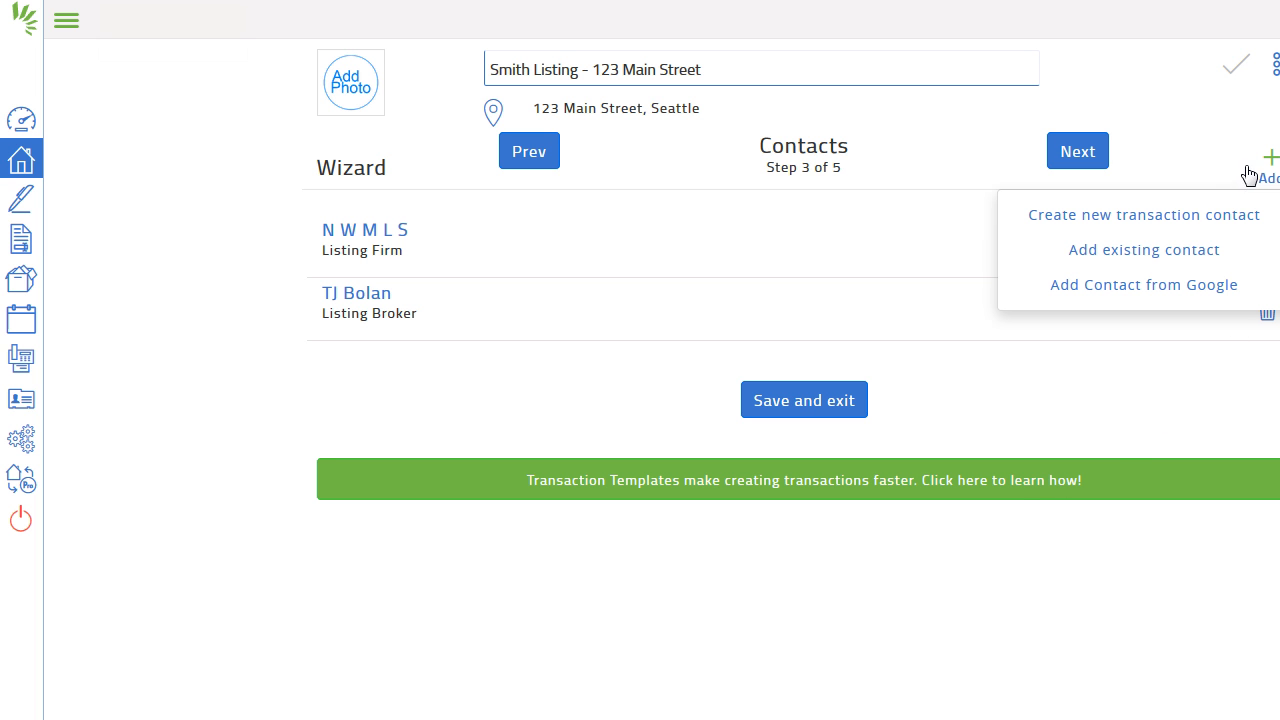
pyautogui.click(1219, 218)
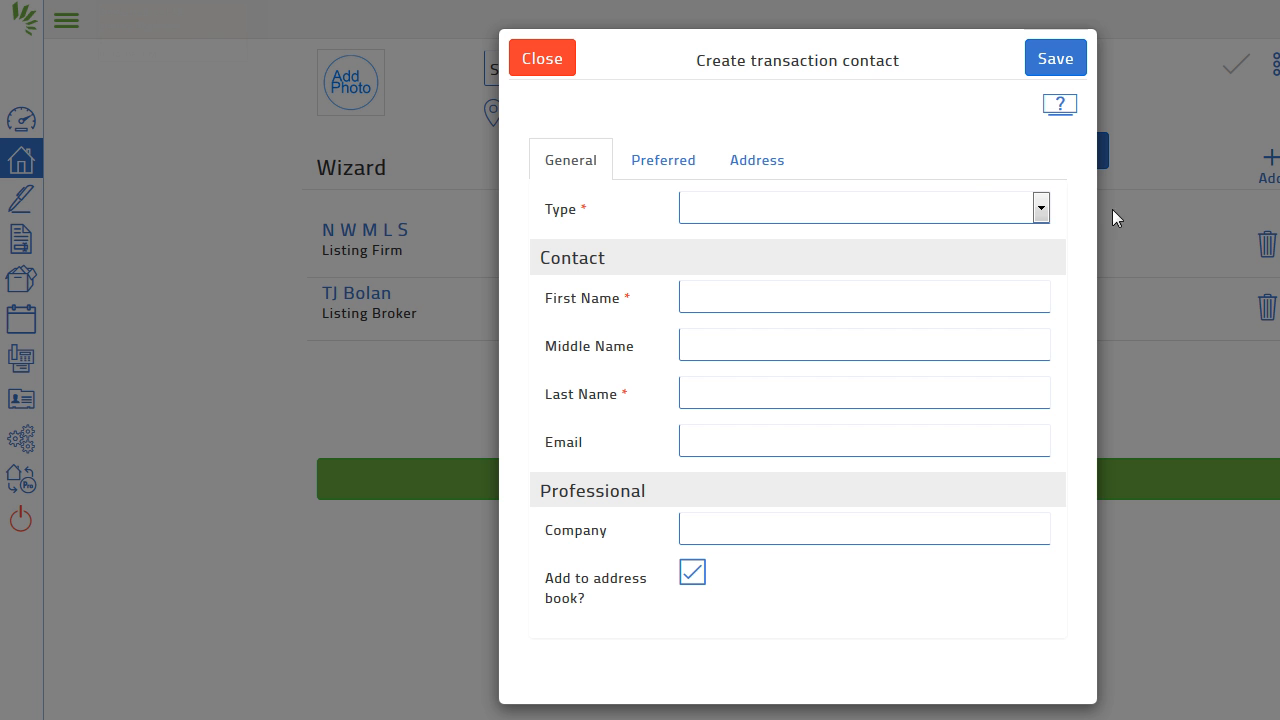
pyautogui.click(977, 204)
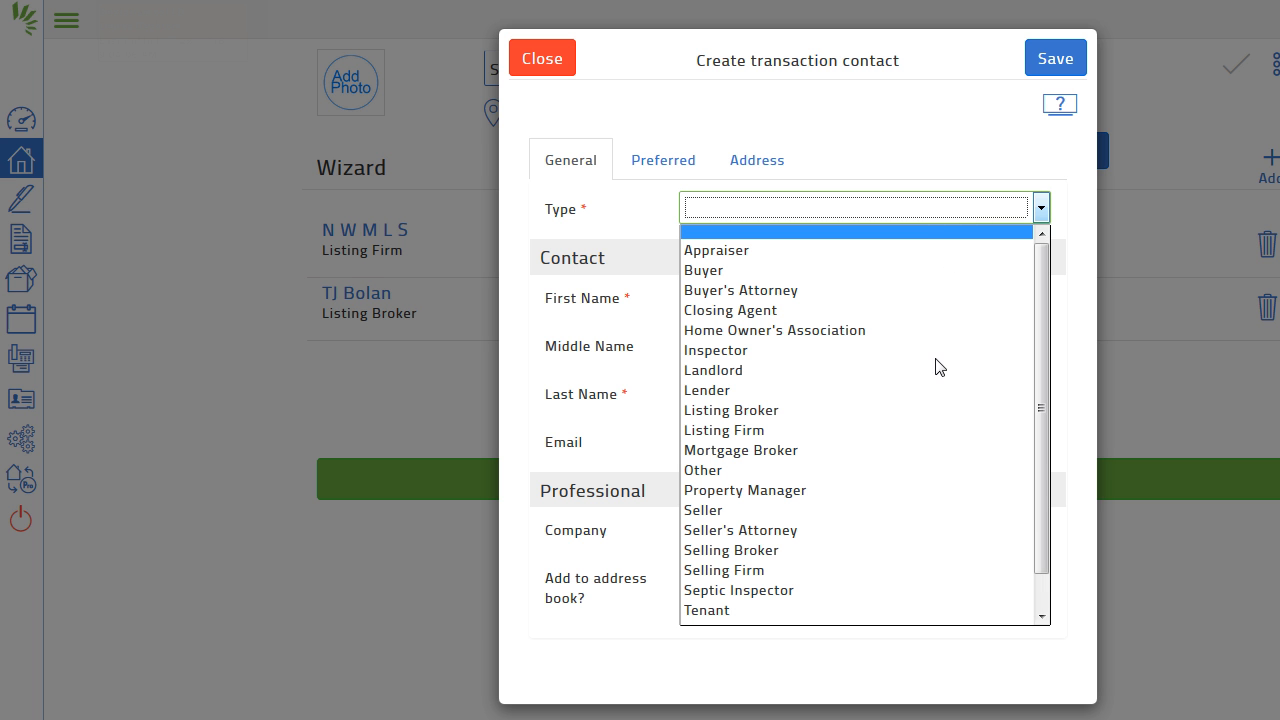
pyautogui.click(934, 511)
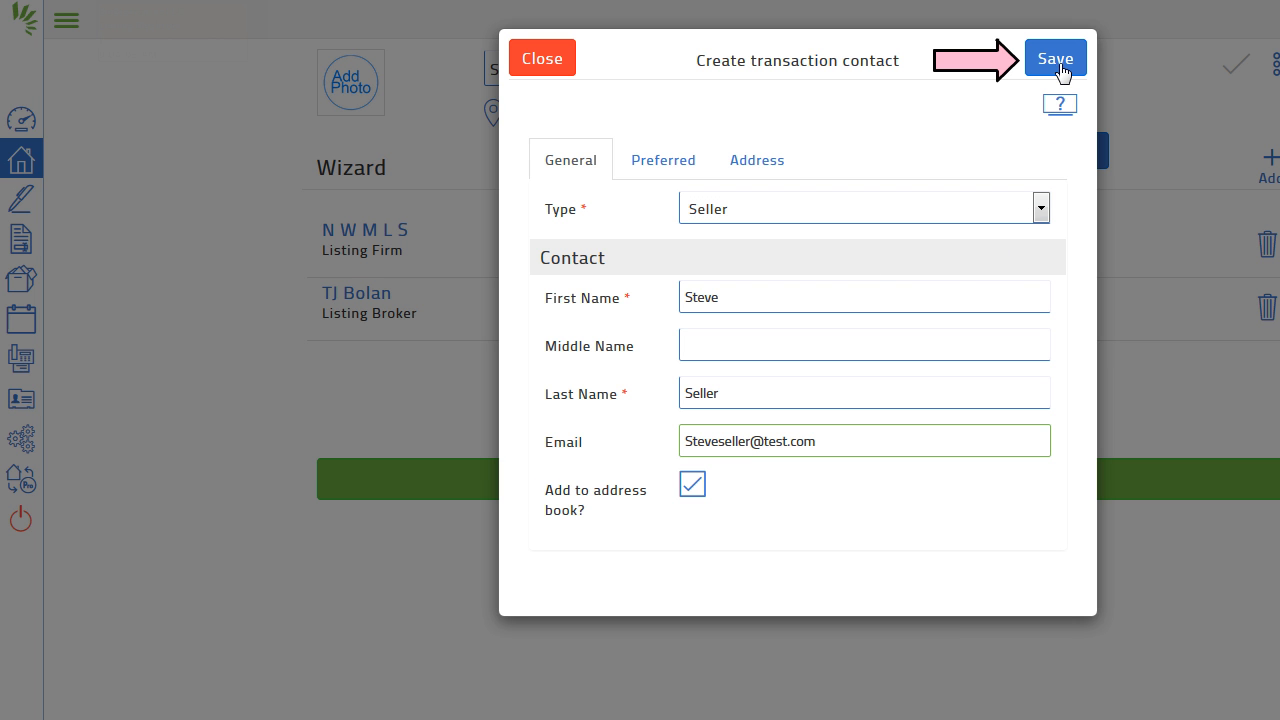
pyautogui.click(1059, 66)
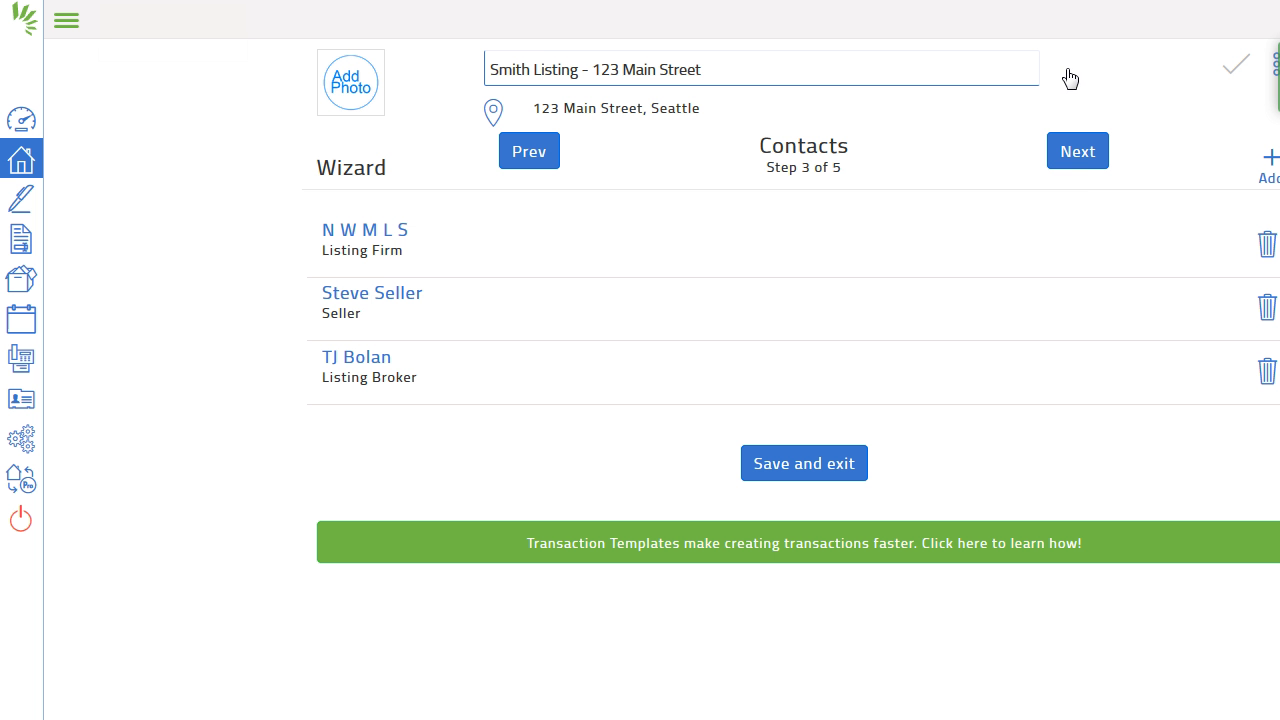
# Step: From Listing/Selling Forms, add Form 1A Exclusive Sale and Listing Agreement and Form 1 Residential Listing Input Sheet
pyautogui.click(1078, 155)
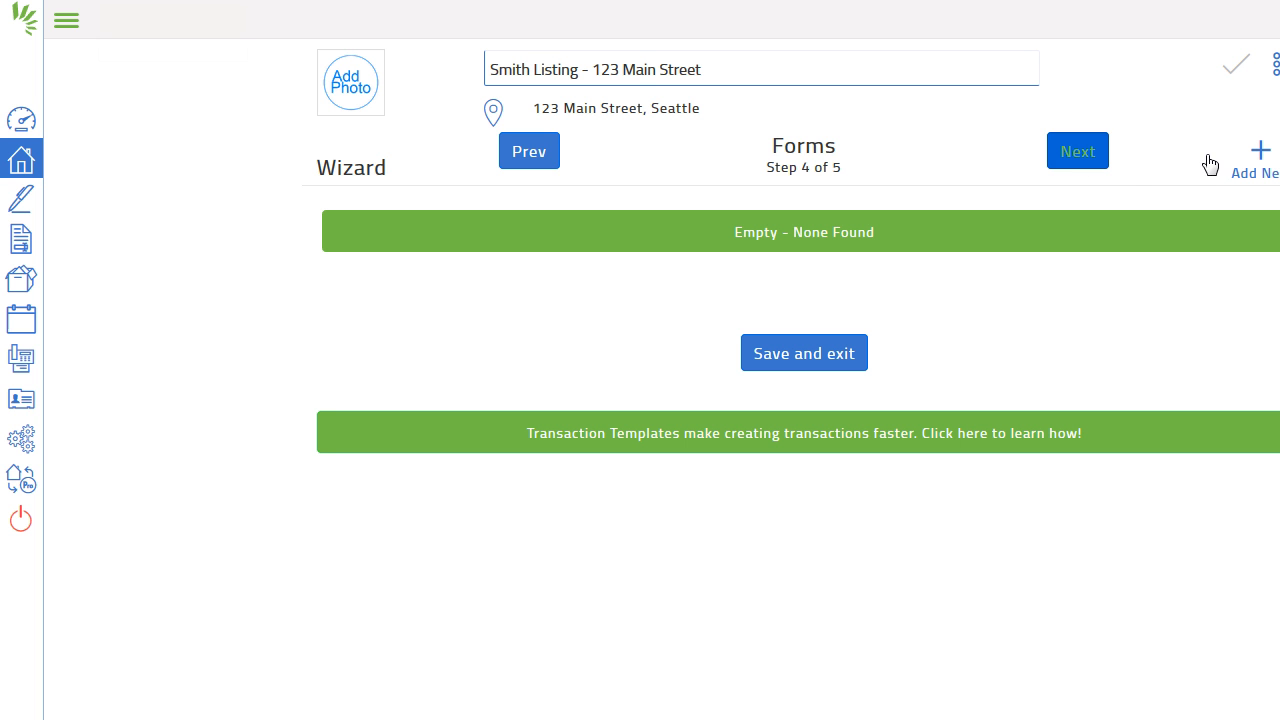
pyautogui.click(1260, 155)
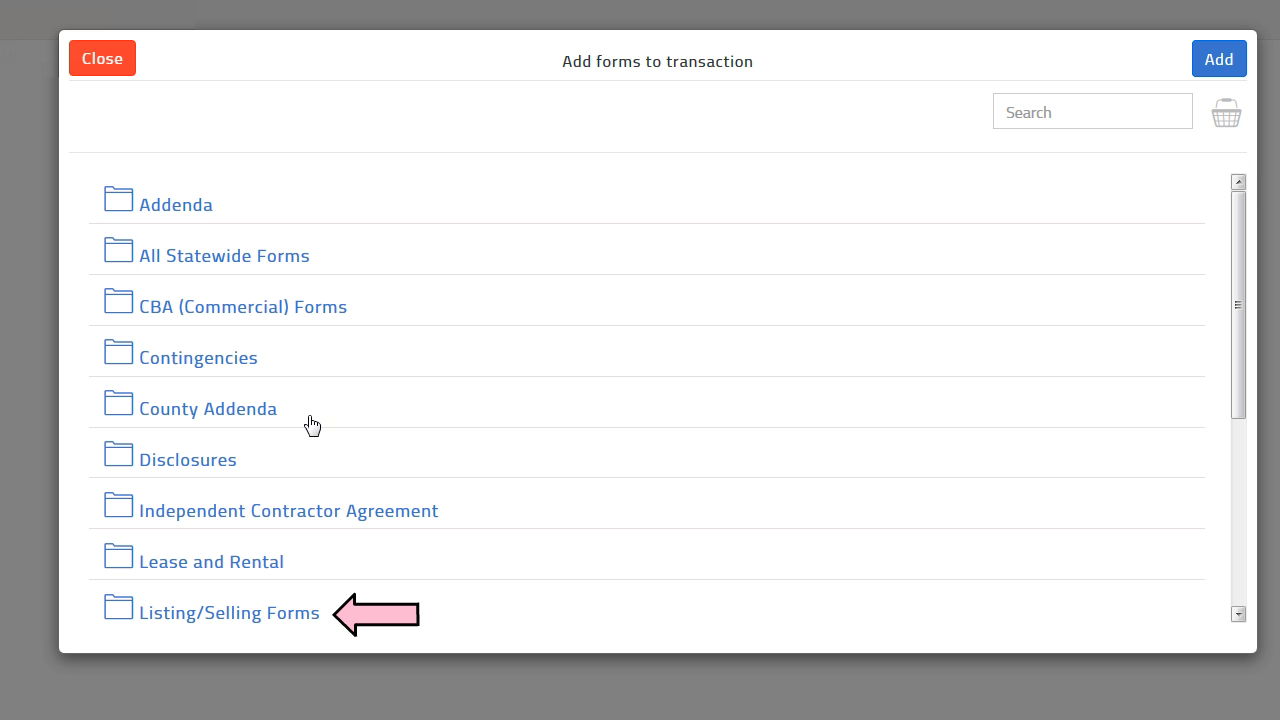
pyautogui.click(251, 614)
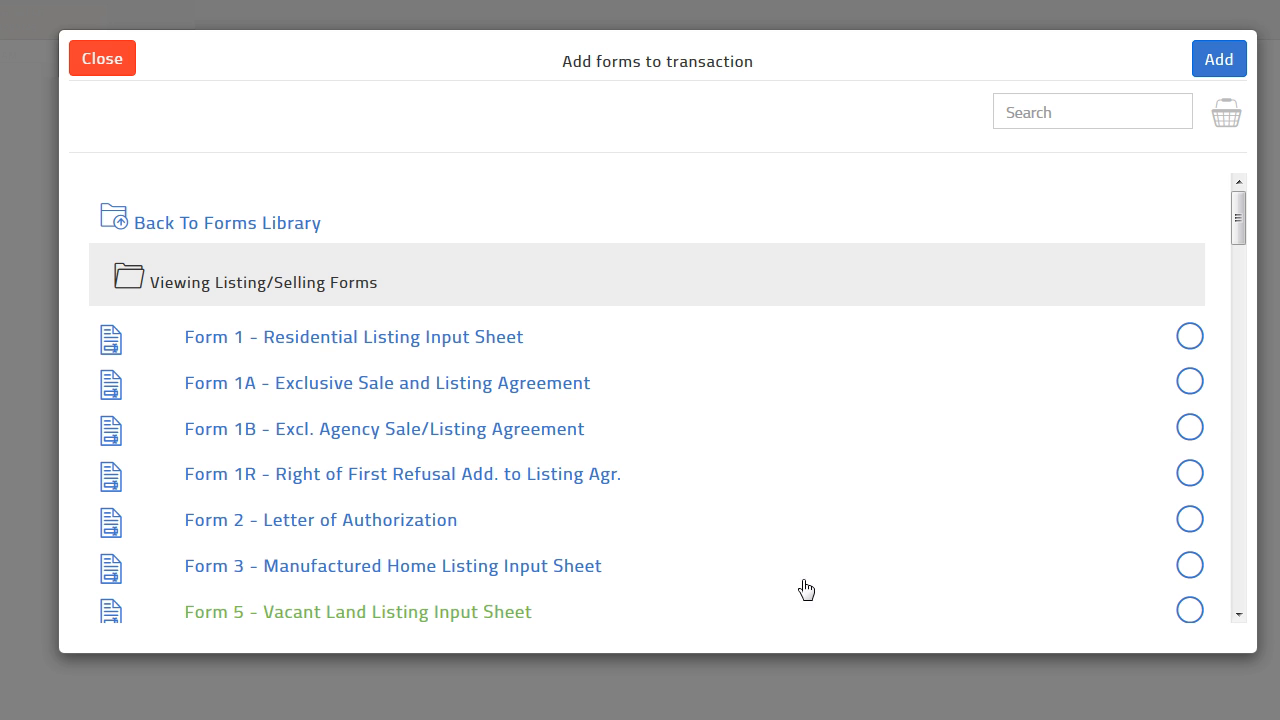
pyautogui.click(1189, 384)
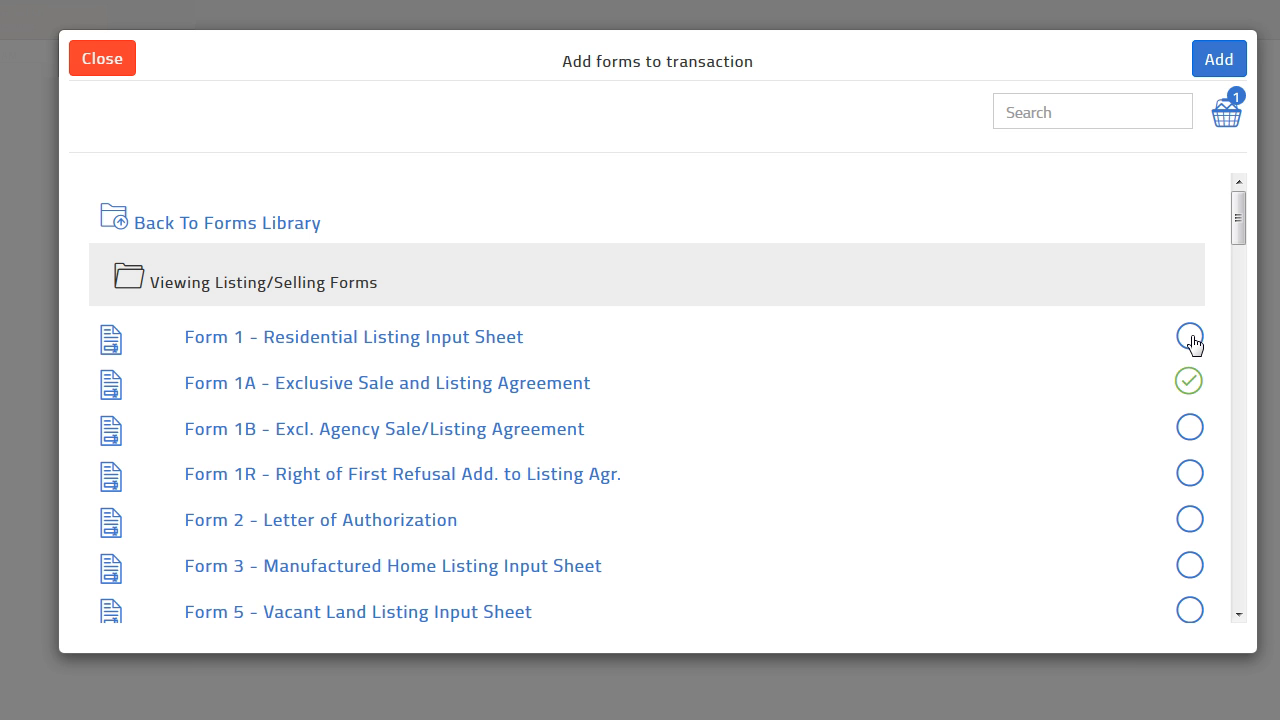
pyautogui.click(1190, 339)
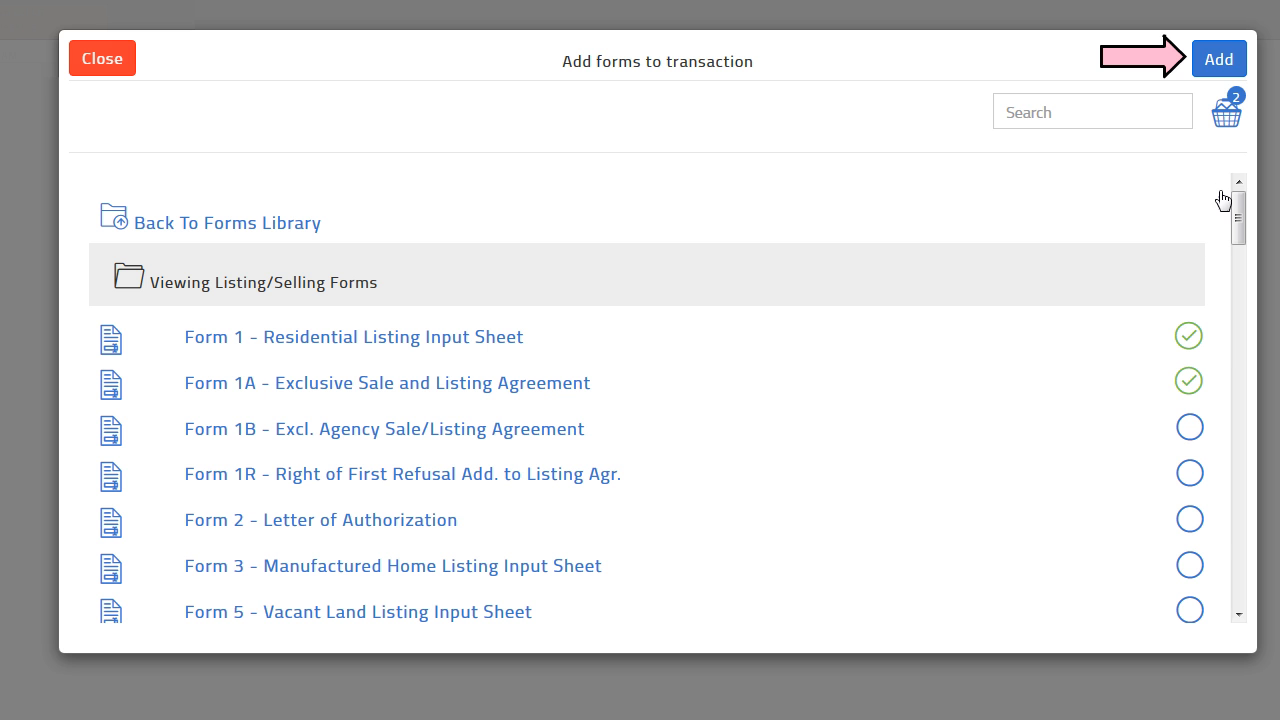
pyautogui.click(1220, 62)
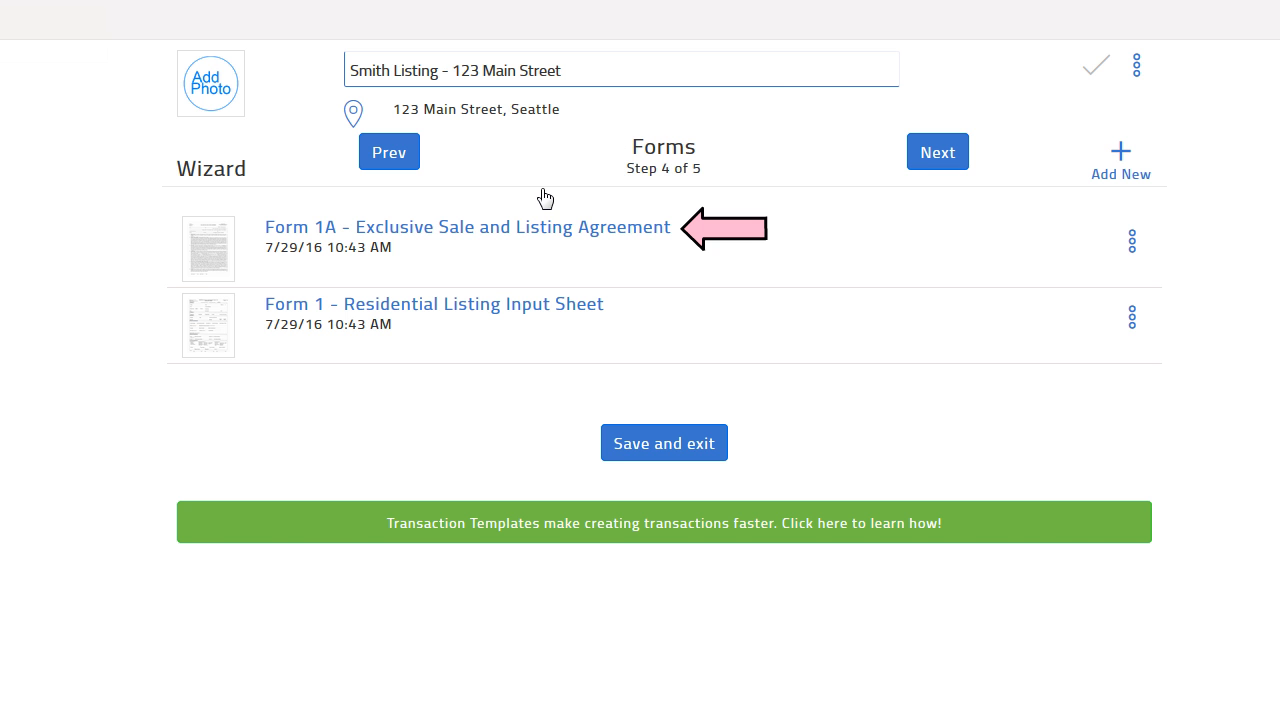
# Step: Bring up the prefilled Form 1A in the form editor with its File menu showing
pyautogui.click(536, 229)
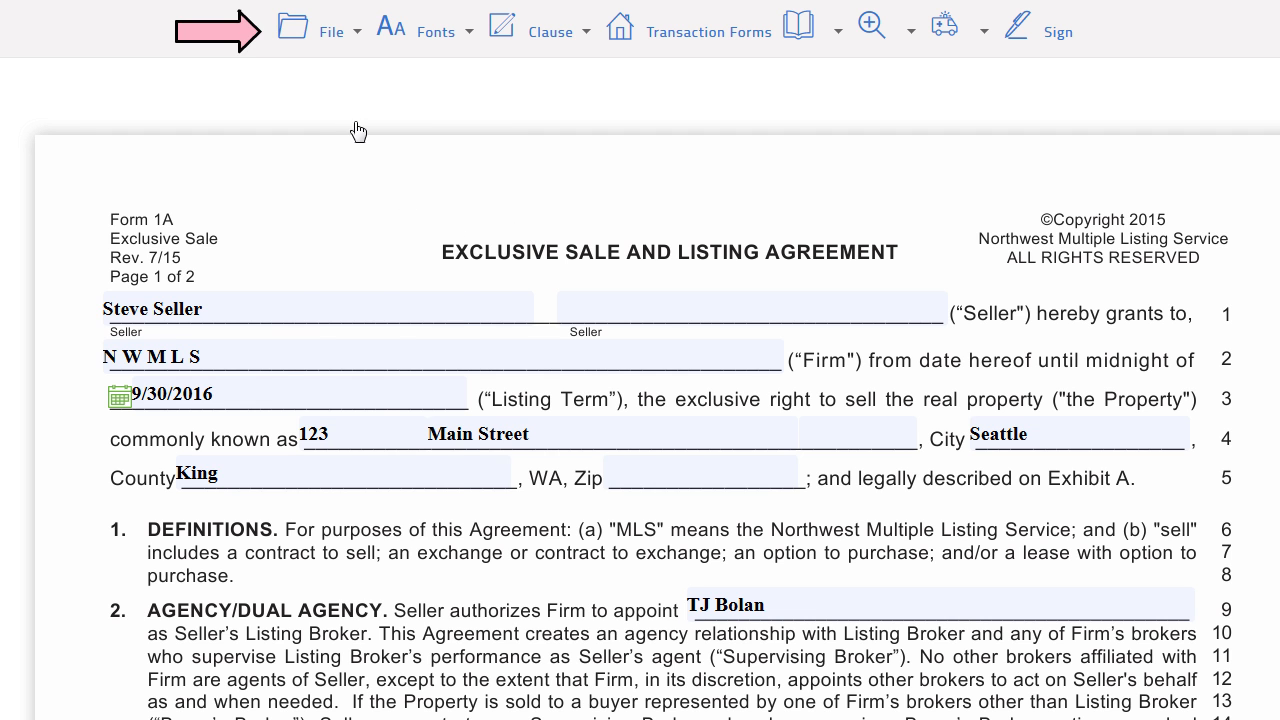
pyautogui.click(345, 36)
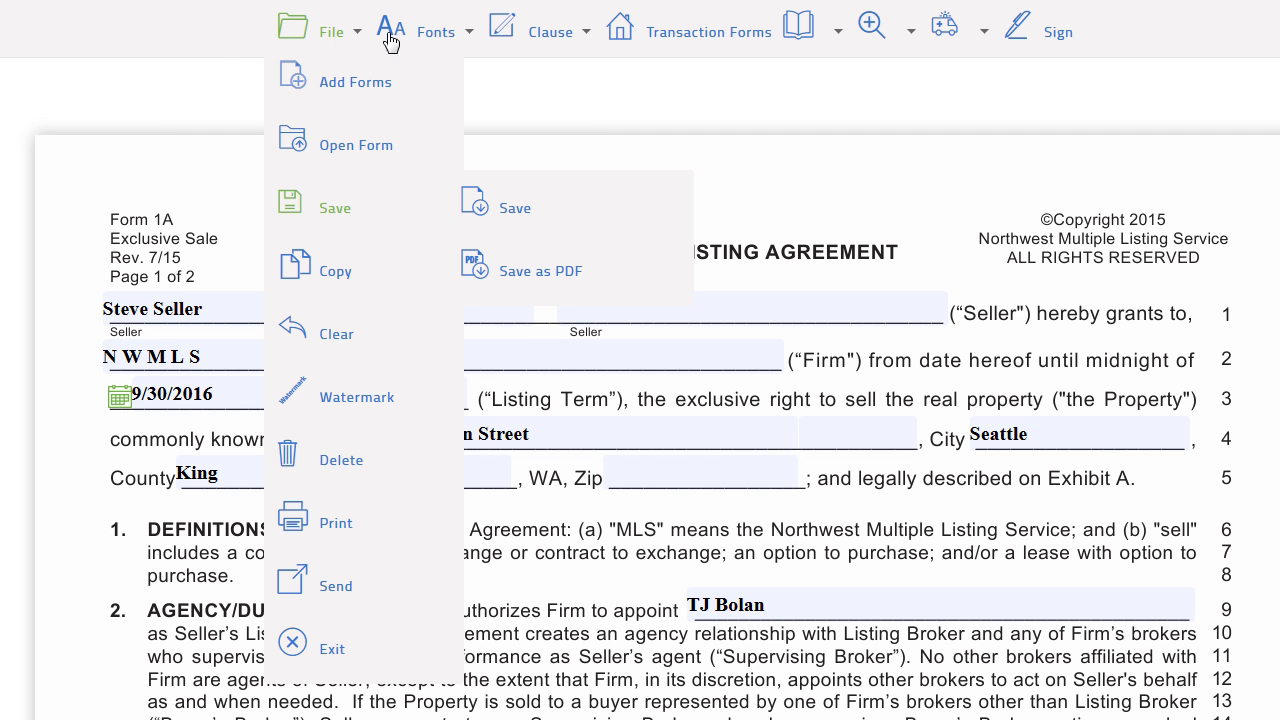
# Step: Save the prefilled Form 1A through File > Save
pyautogui.click(510, 207)
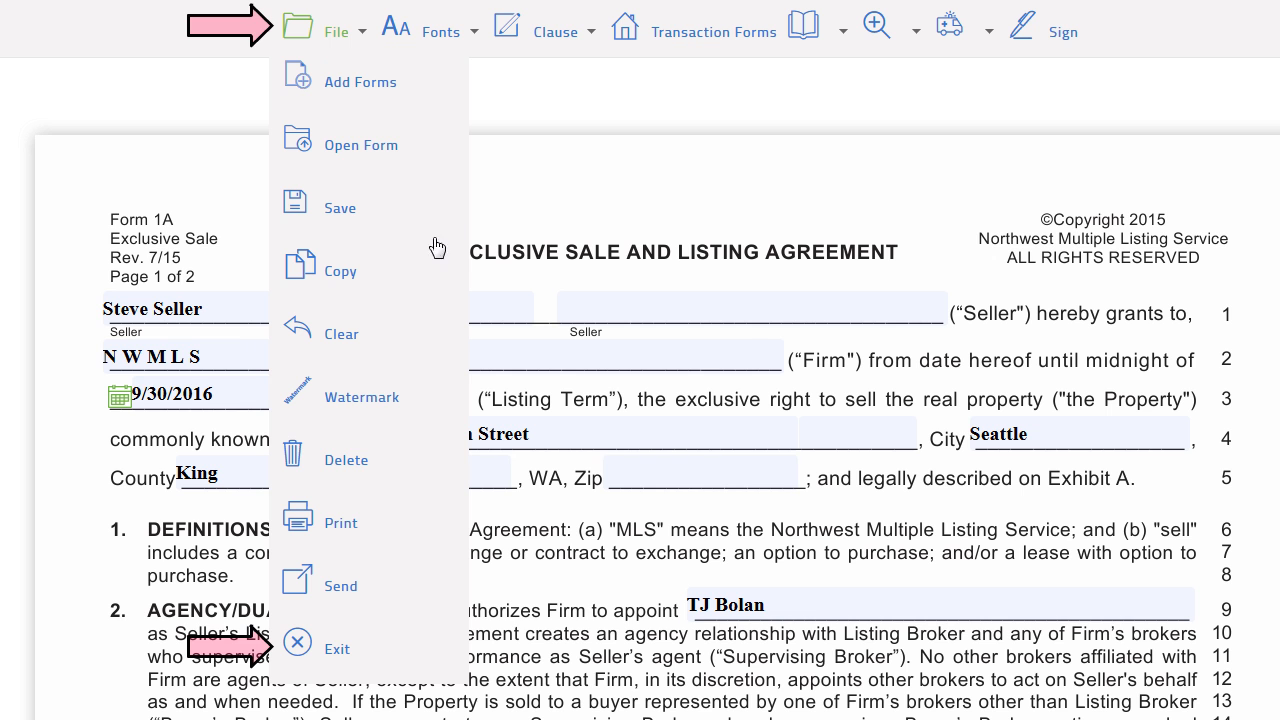
# Step: Exit the form editor and advance the wizard to Step 5, Documents
pyautogui.click(358, 663)
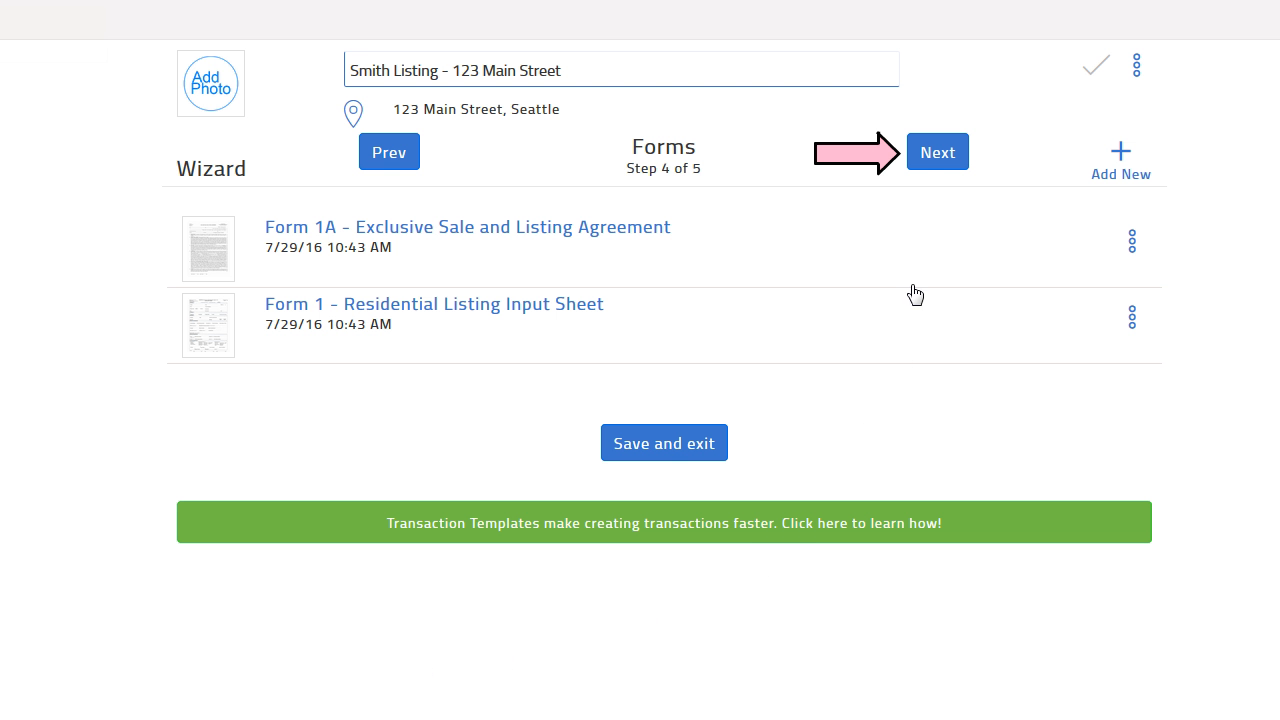
pyautogui.click(927, 152)
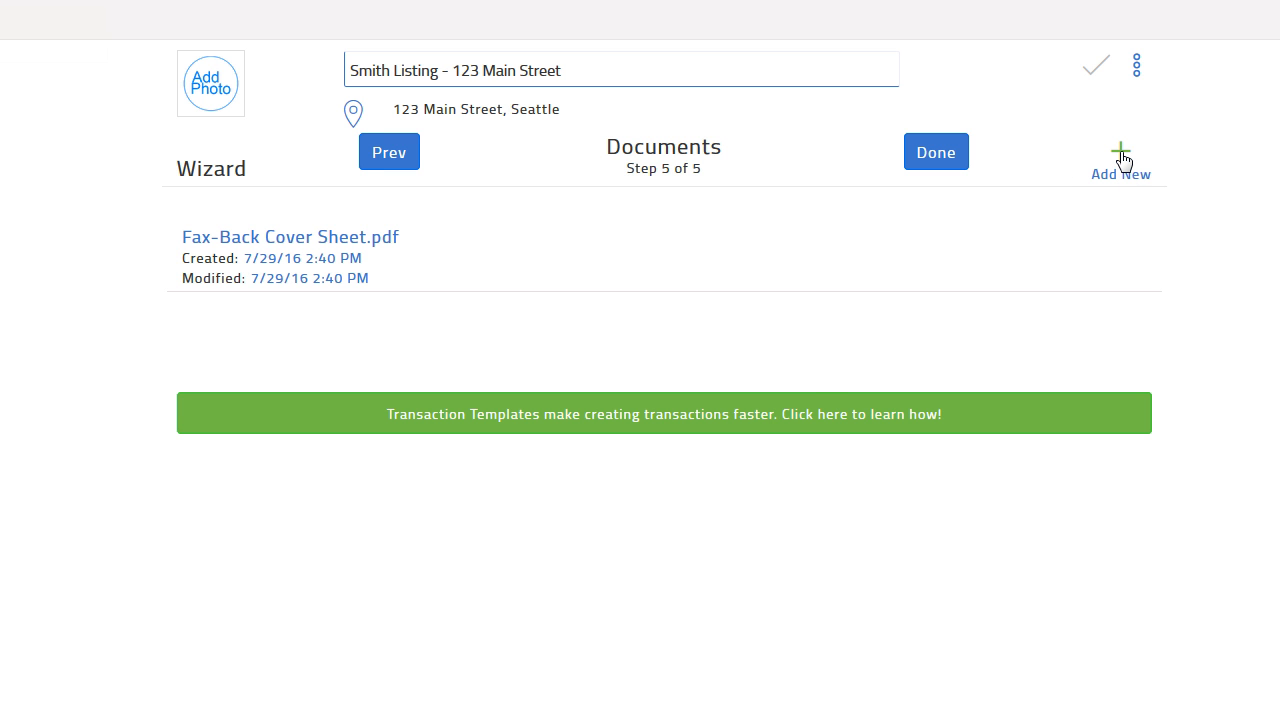
# Step: Start adding a new document upload to the transaction
pyautogui.click(1121, 155)
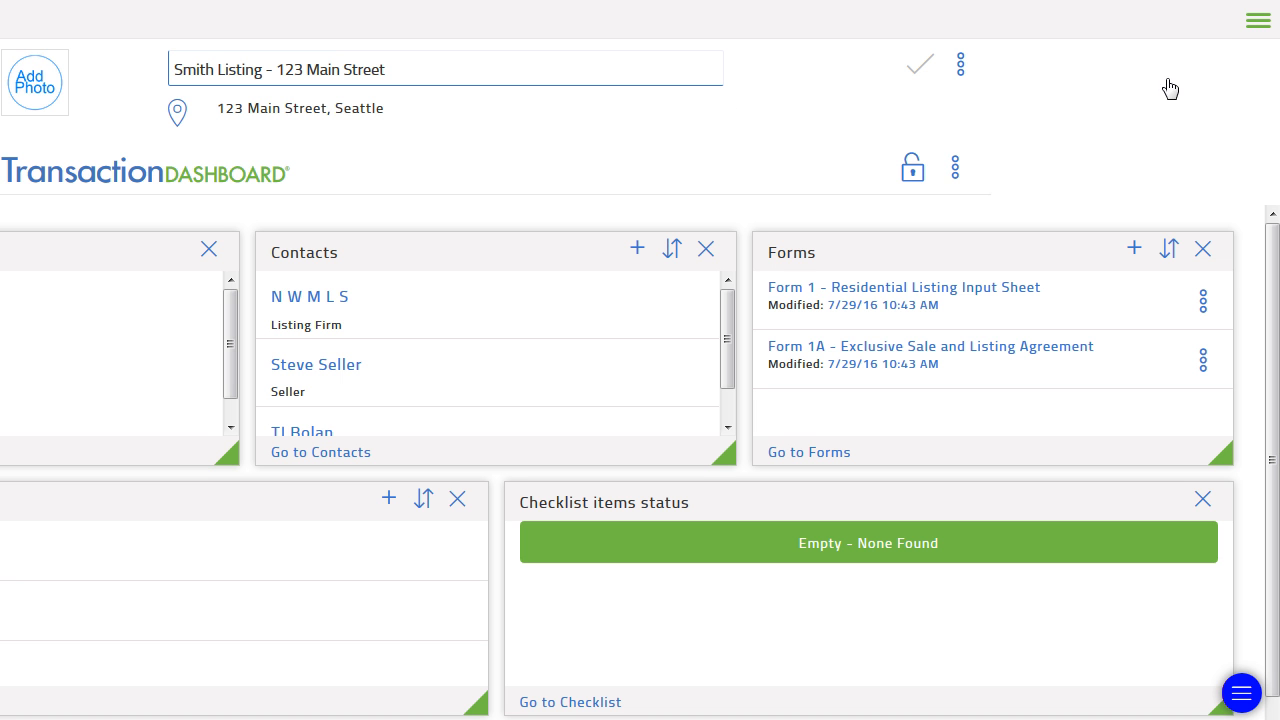
# Step: Go to the transaction's Signings page through the navigation menu
pyautogui.click(1257, 21)
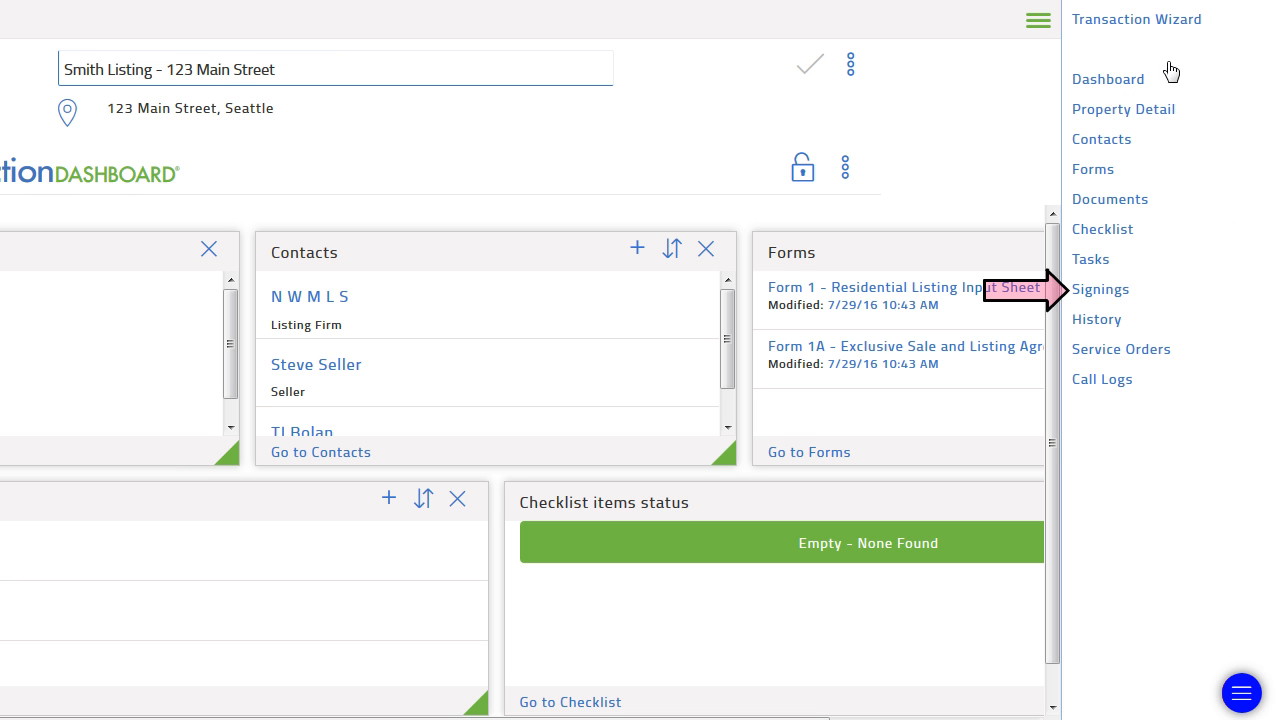
pyautogui.click(1100, 290)
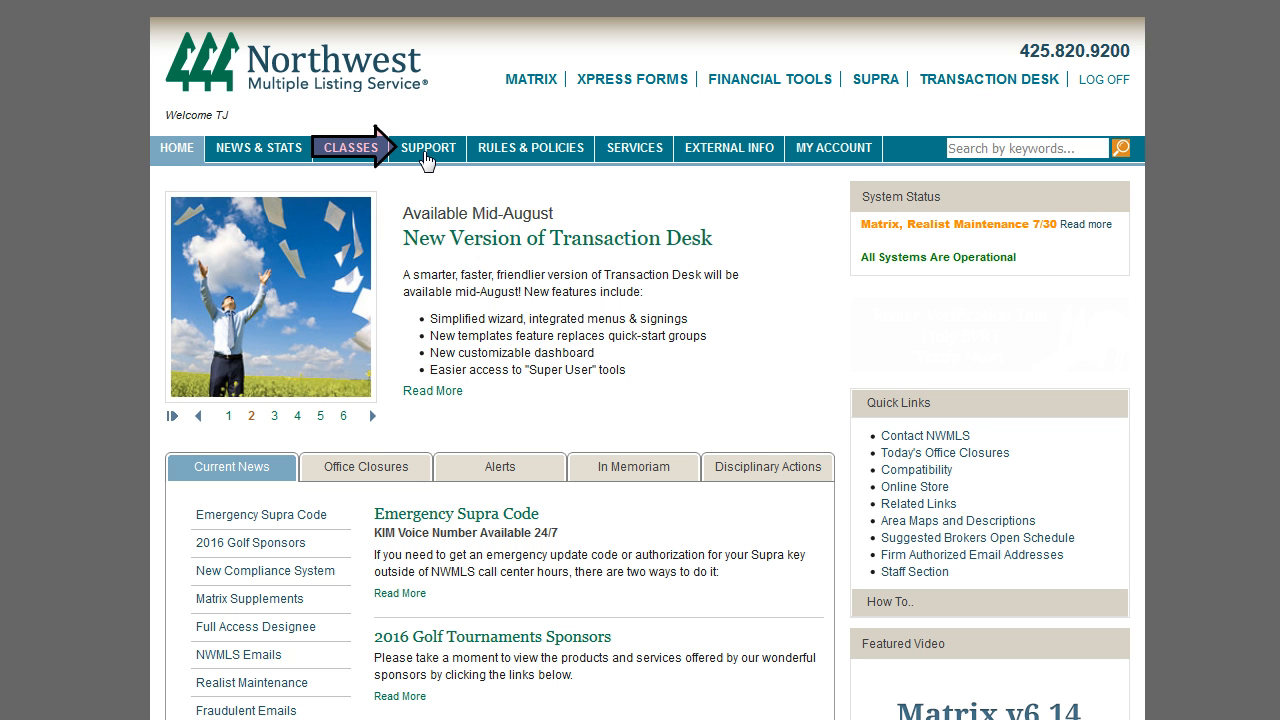
# Step: Go to the NWMLS Support section and show the Transaction Desk tutorials and webinars
pyautogui.click(424, 153)
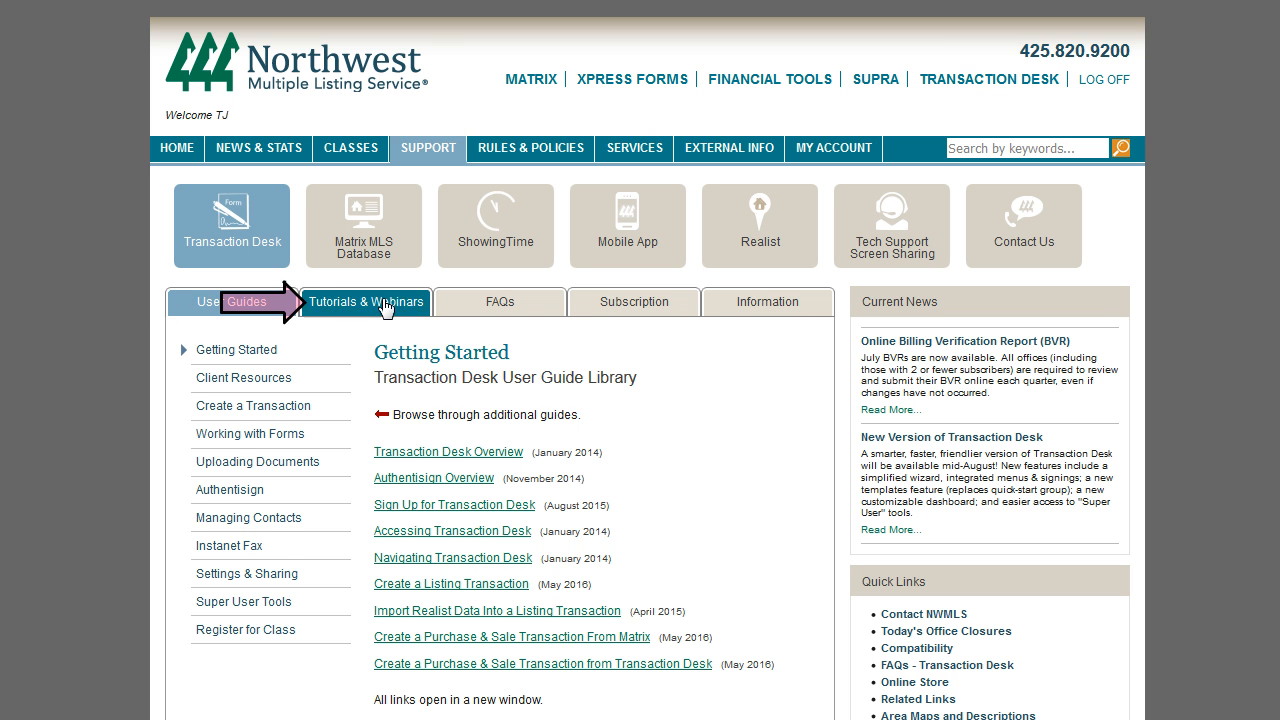
pyautogui.click(385, 307)
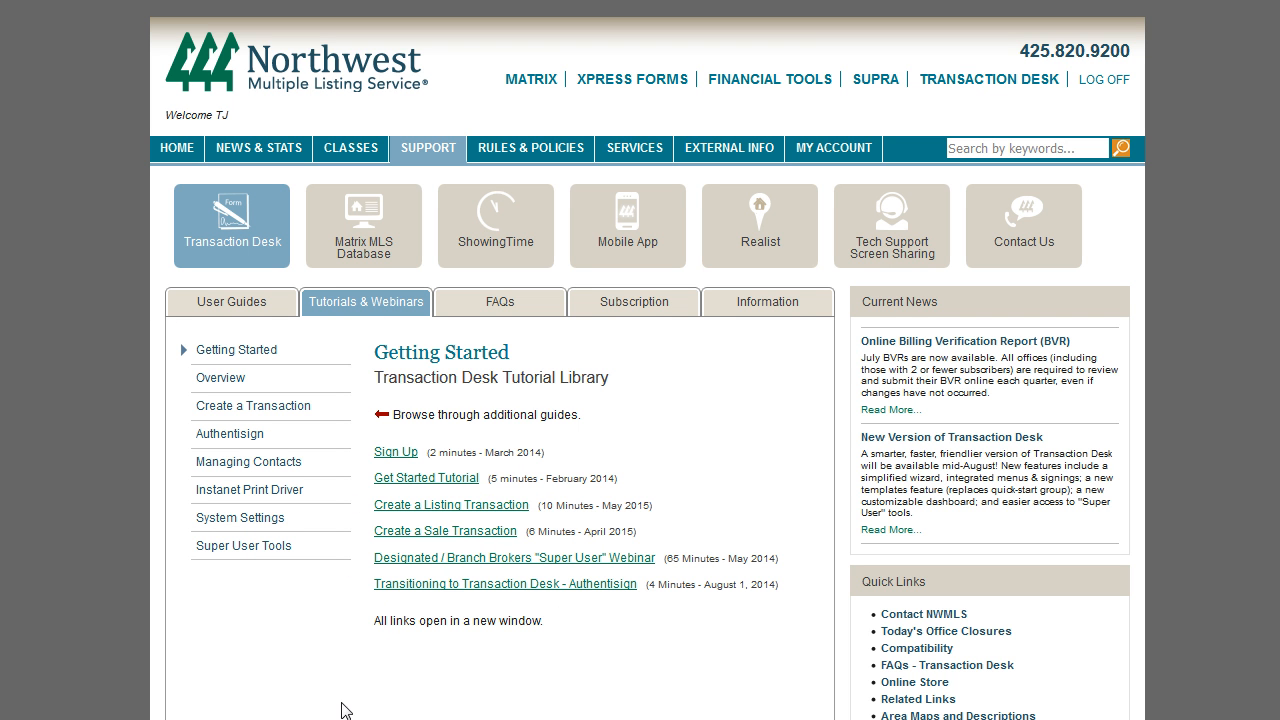